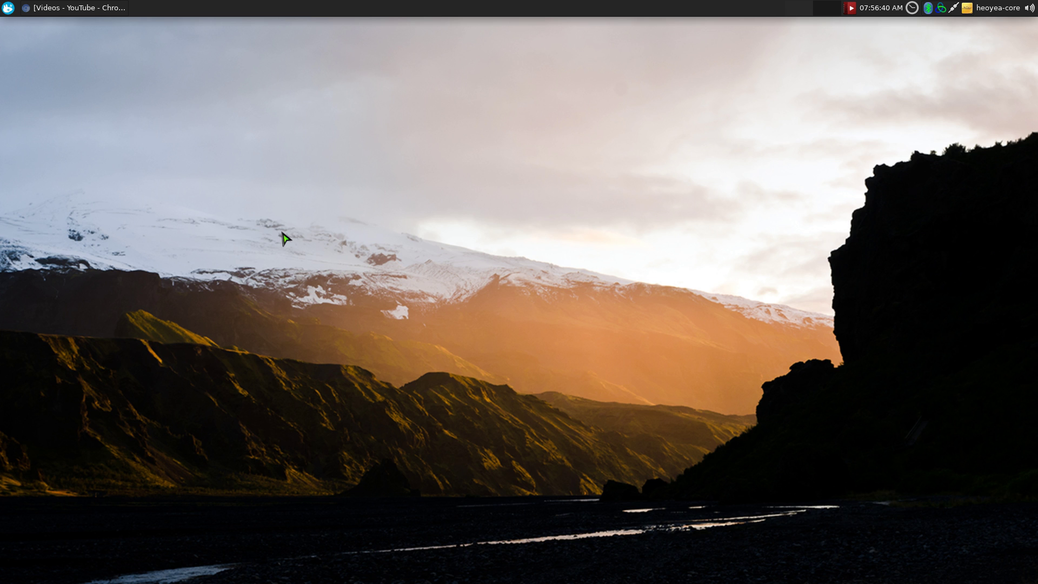
- Play the top Chunin Exam episode from the locate launcher, skip ahead, then quit it
key(super+f)
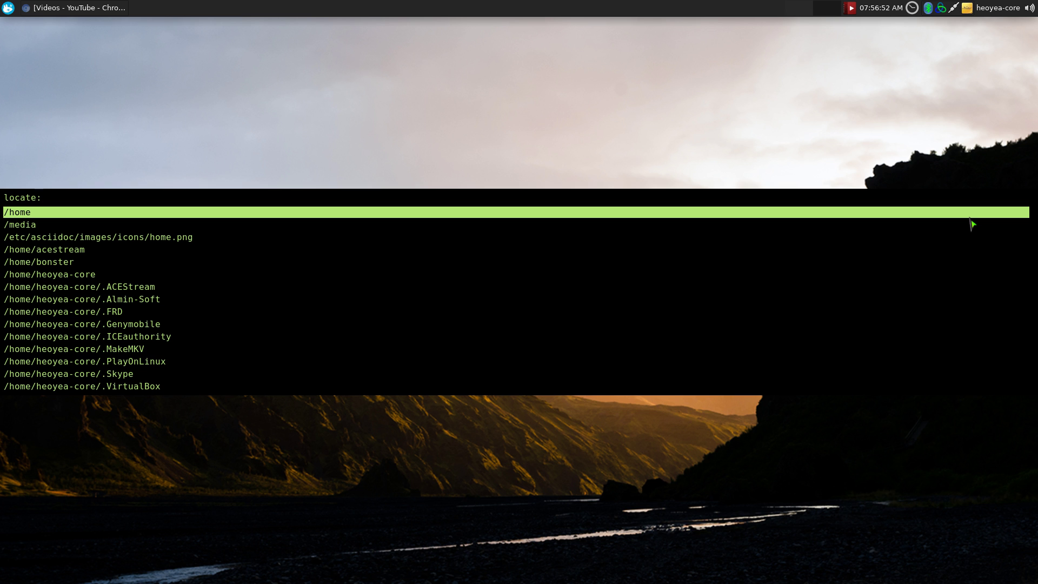
text(na)
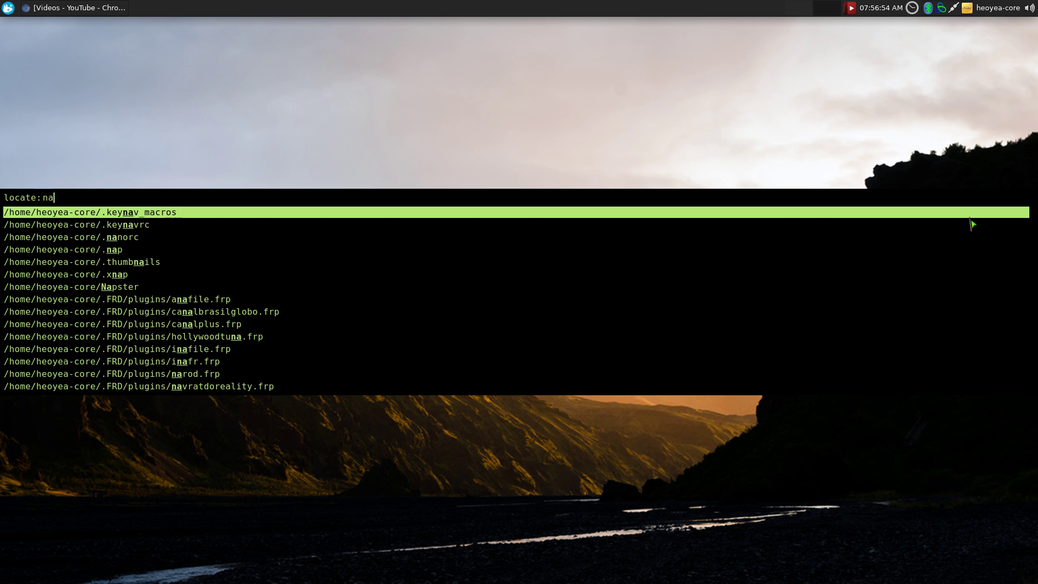
text(ruto mkv)
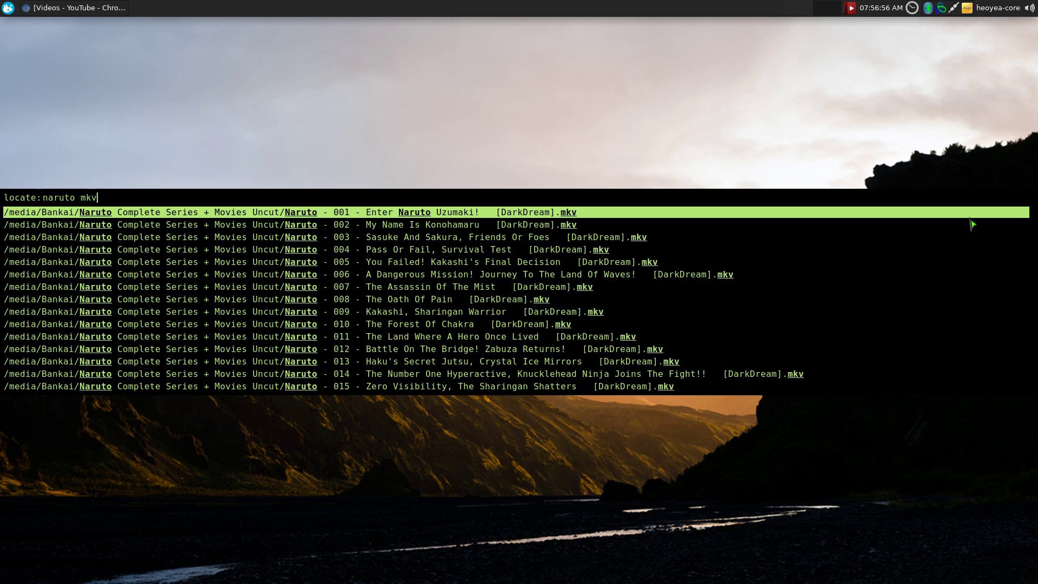
text( chun)
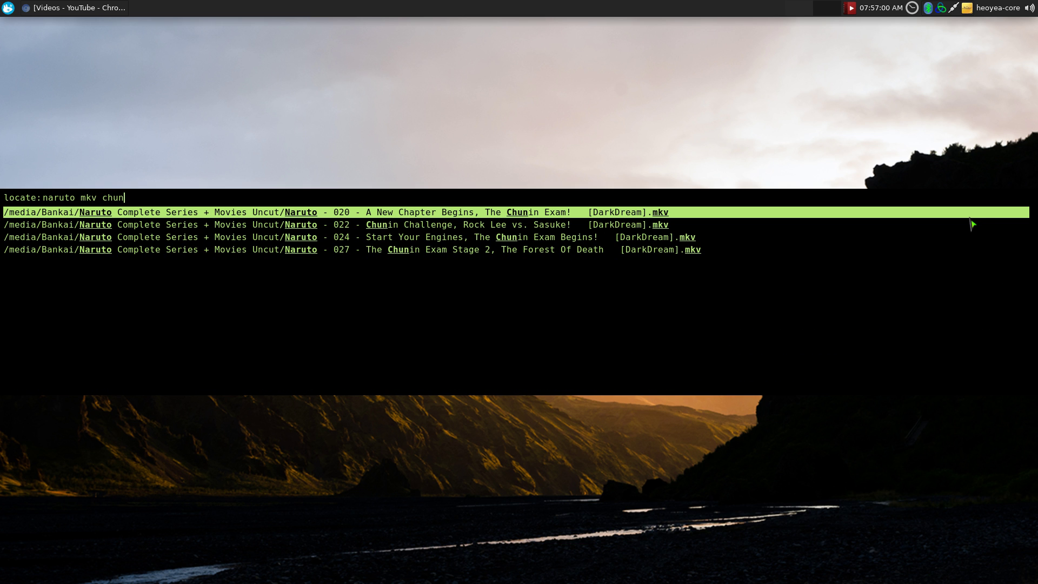
key(Return)
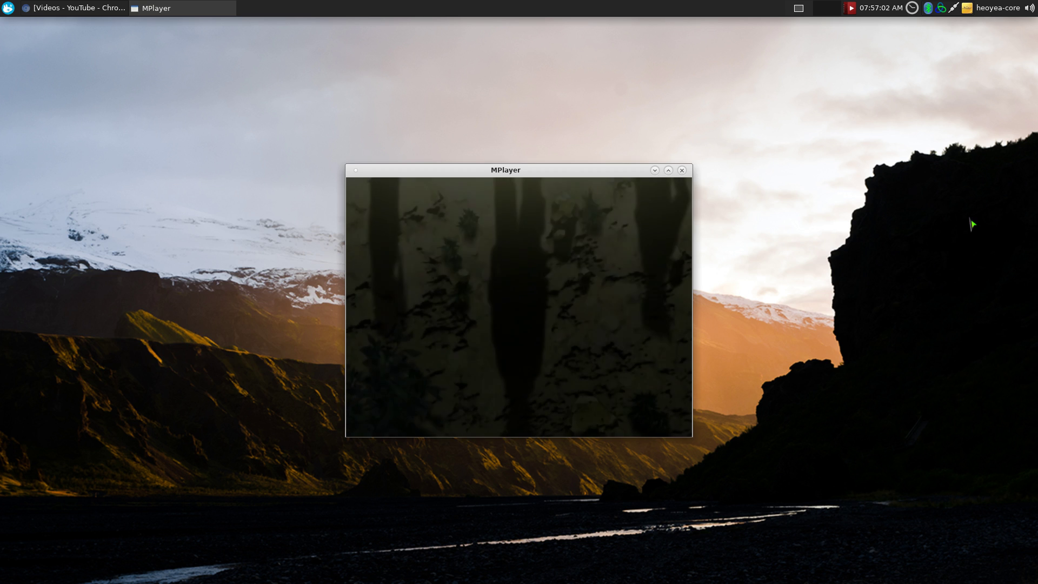
key(Right)
key(q)
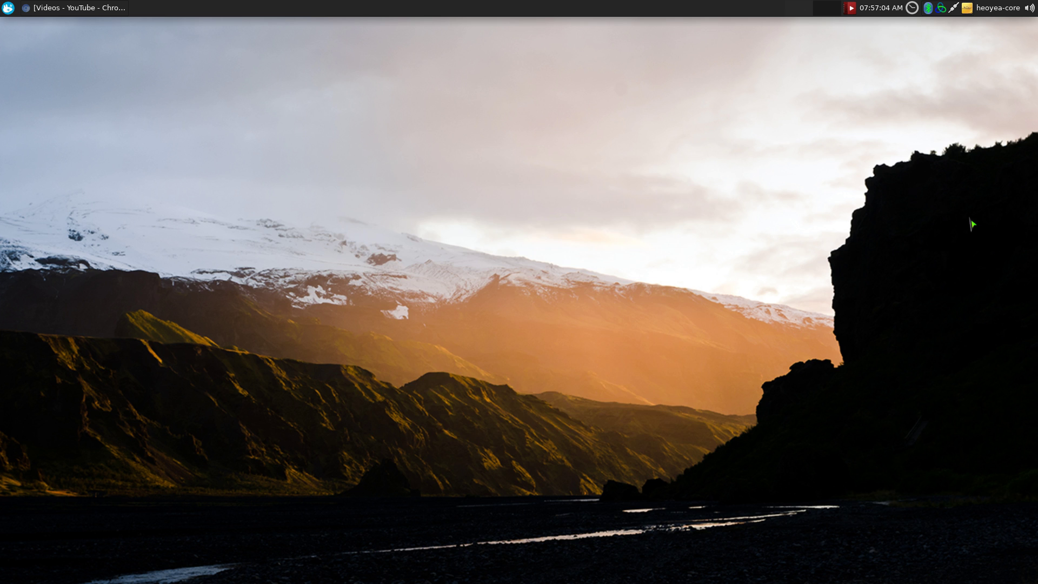
- Search 'x men days mk', play Days of Future Past Part 1, skip ahead and quit
key(super+f)
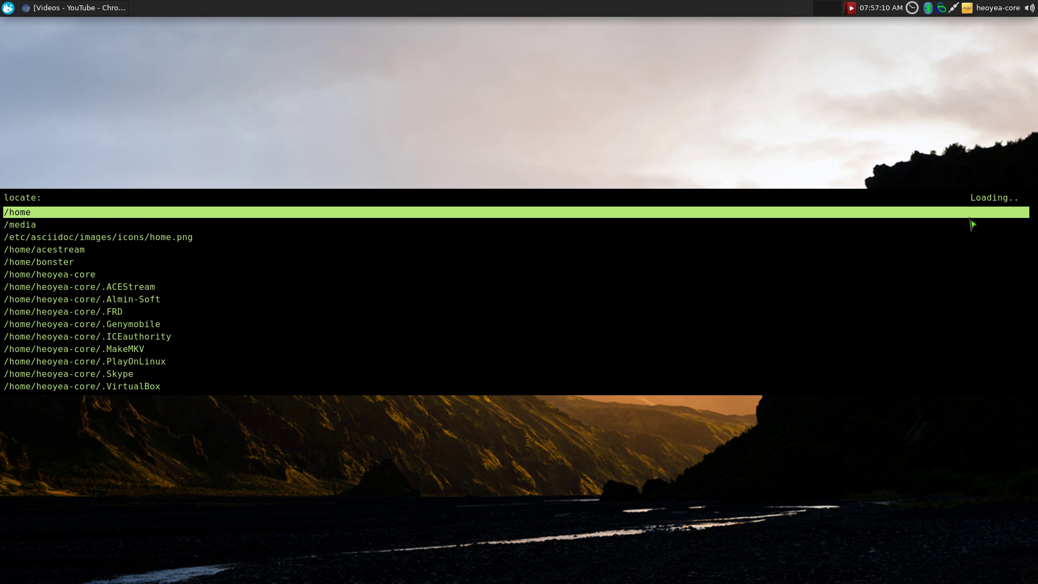
text(x men)
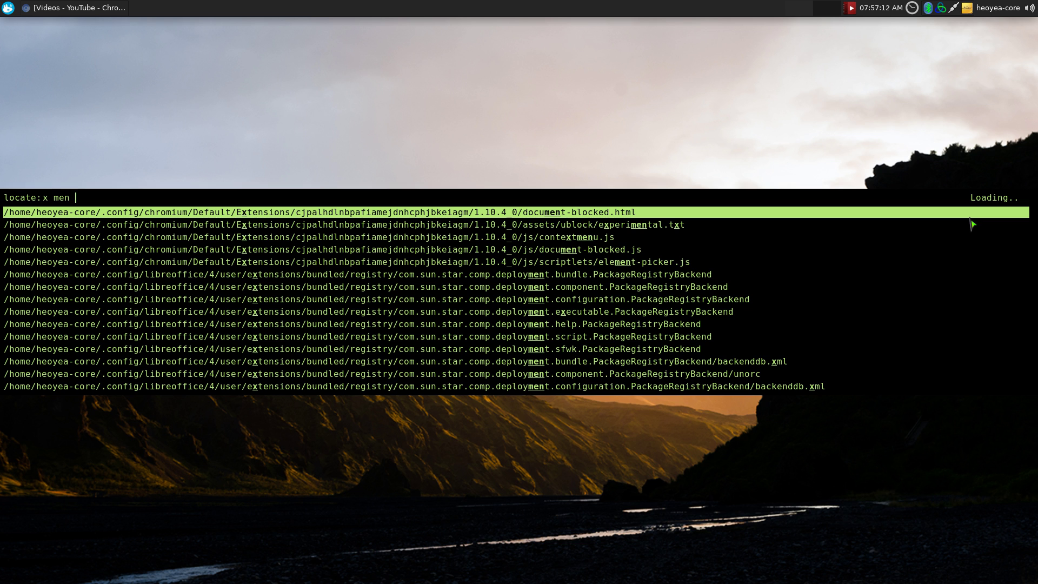
text( days mk)
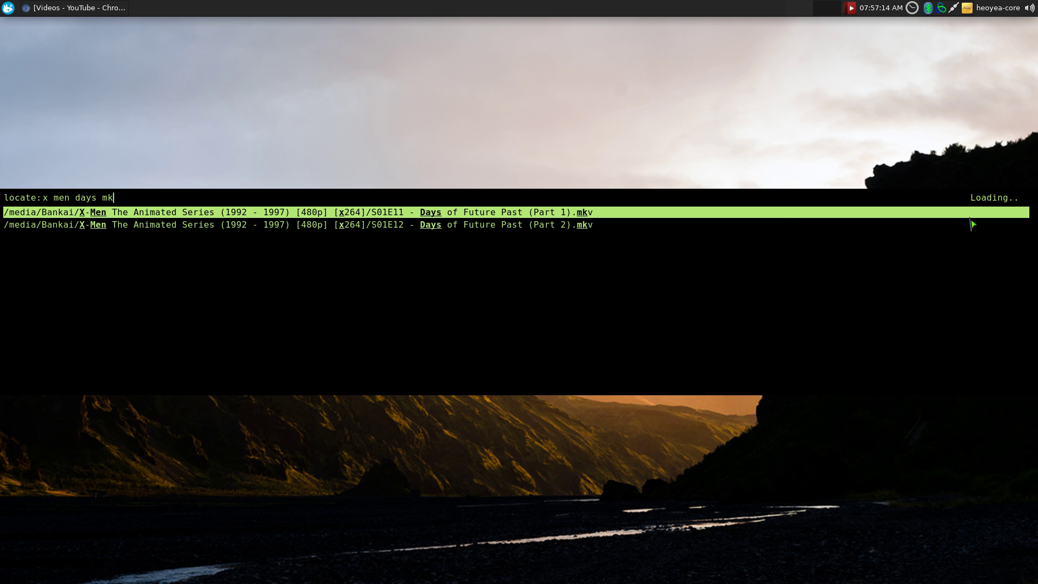
key(Return)
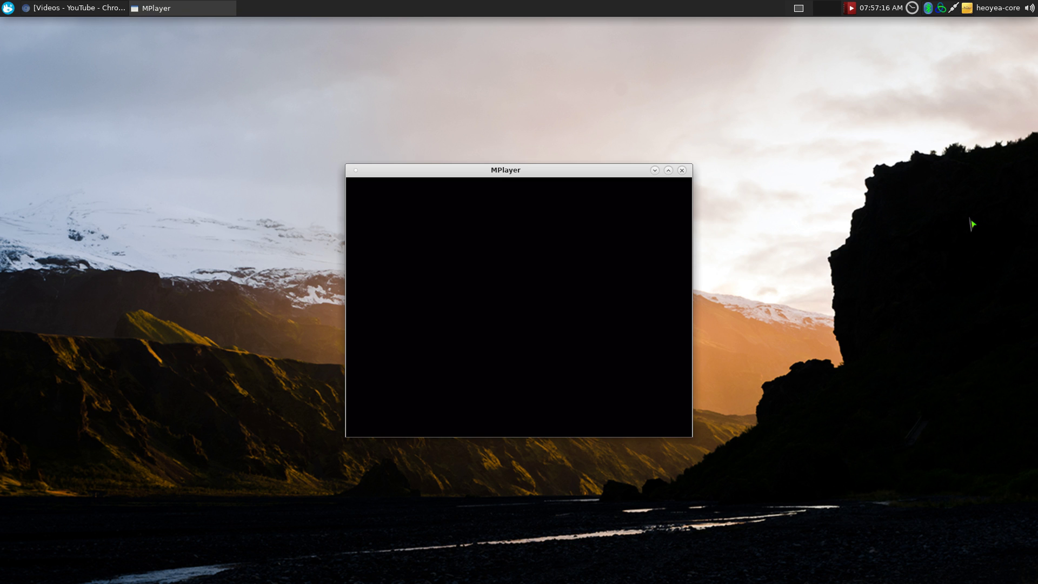
key(Right)
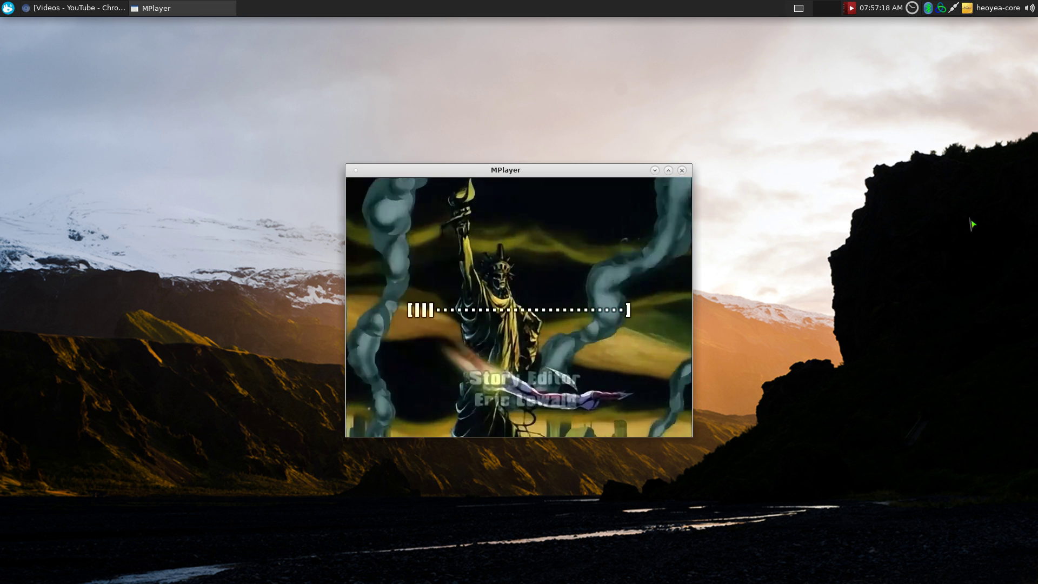
key(q)
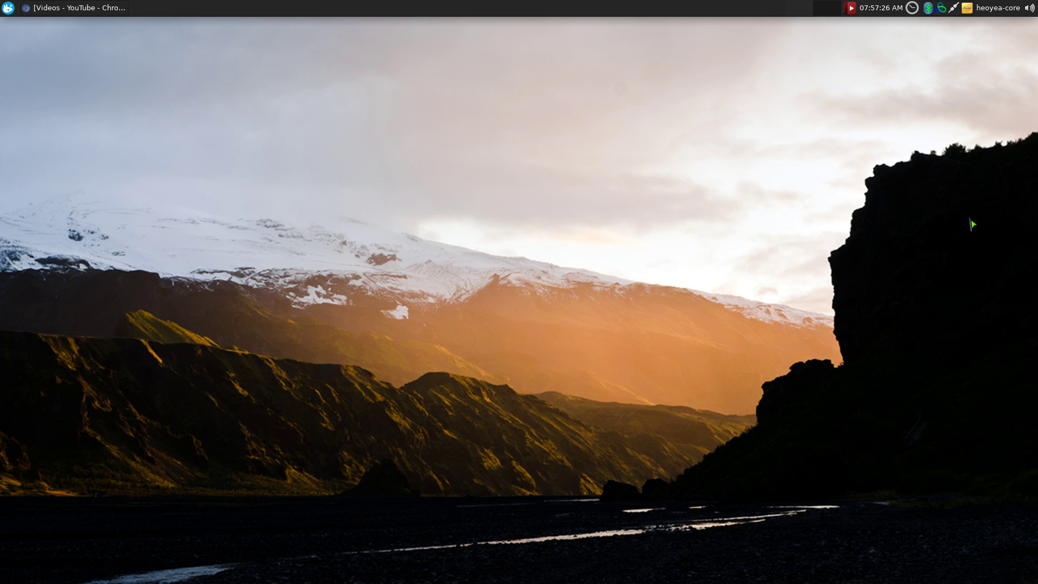
- In the terminal's tmux window 8, run cfg-xbindkeysrc to edit ~/.xbindkeysrc
key(F12)
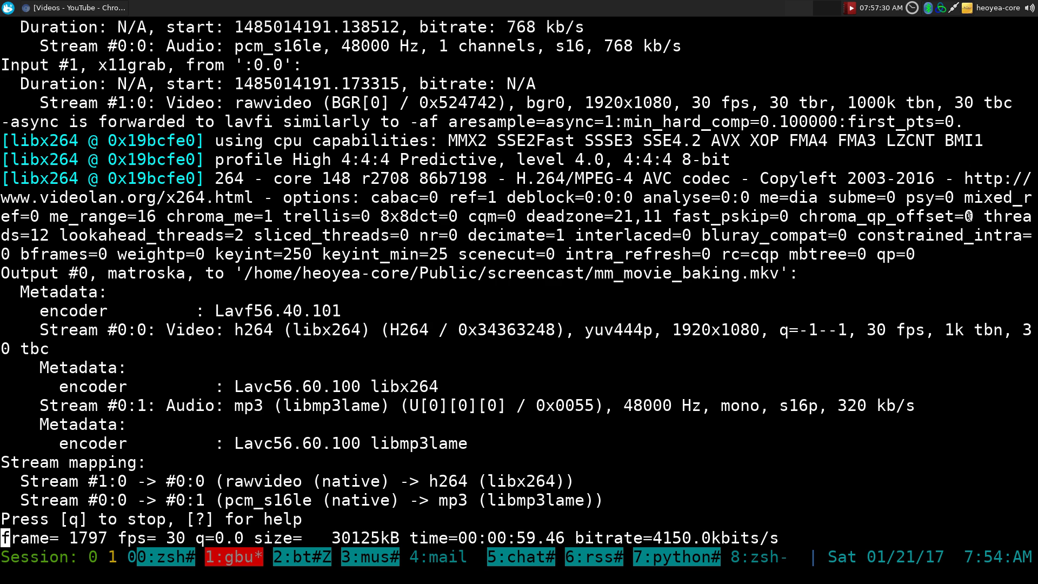
key(ctrl+b)
text(8)
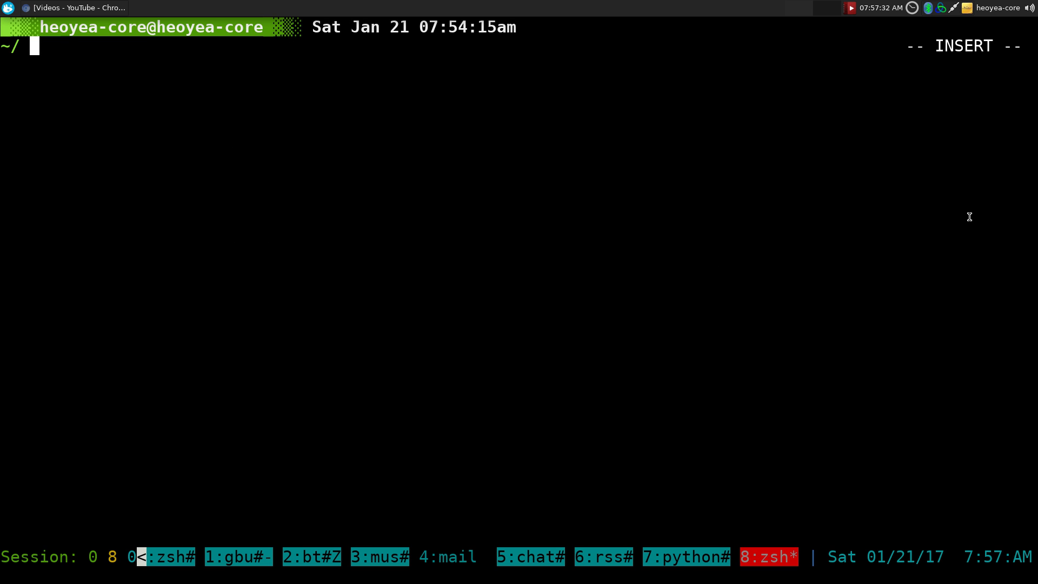
text(c-xbin)
key(Tab)
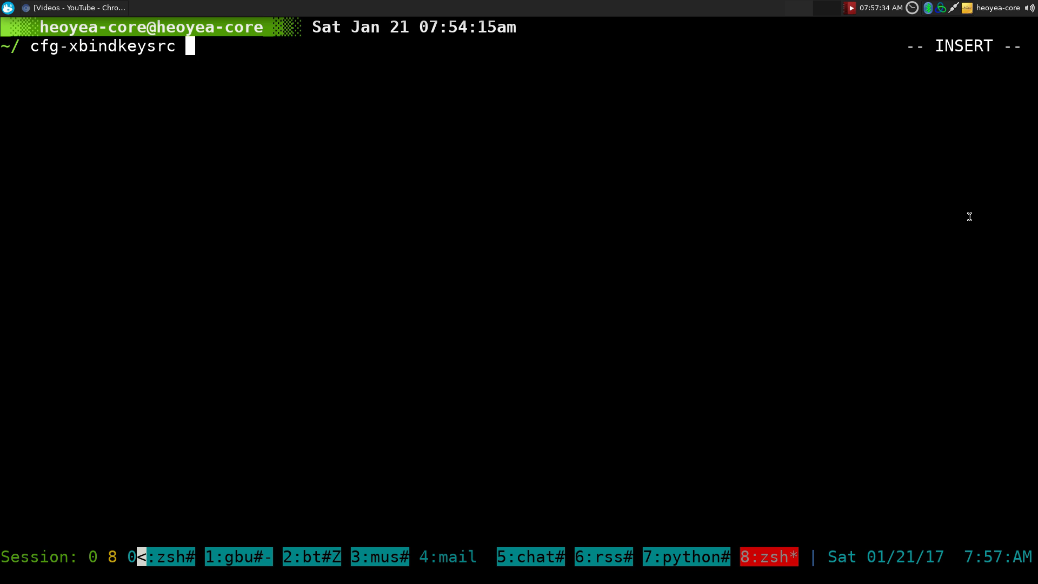
key(Return)
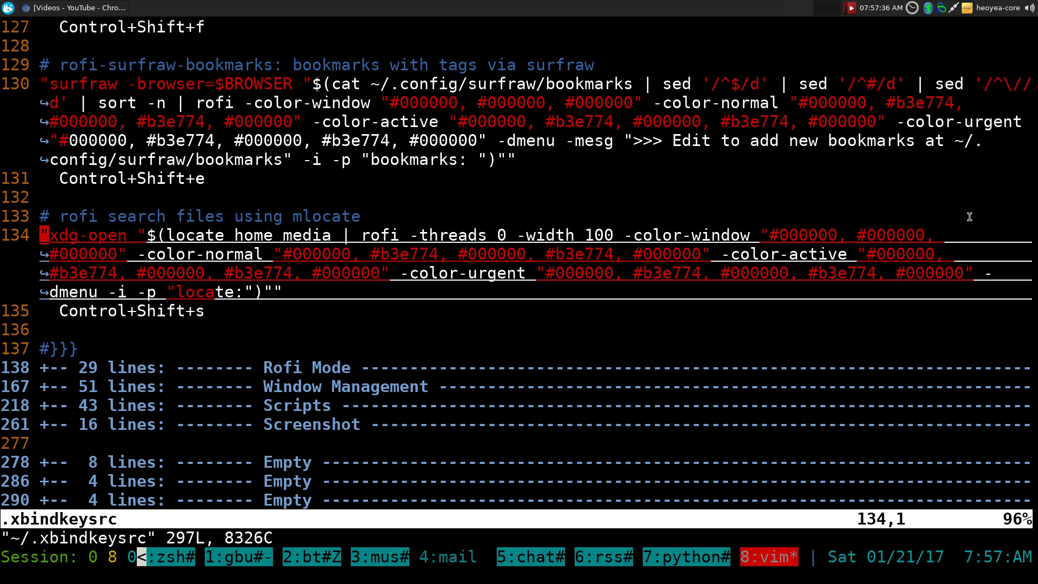
key(shift+v)
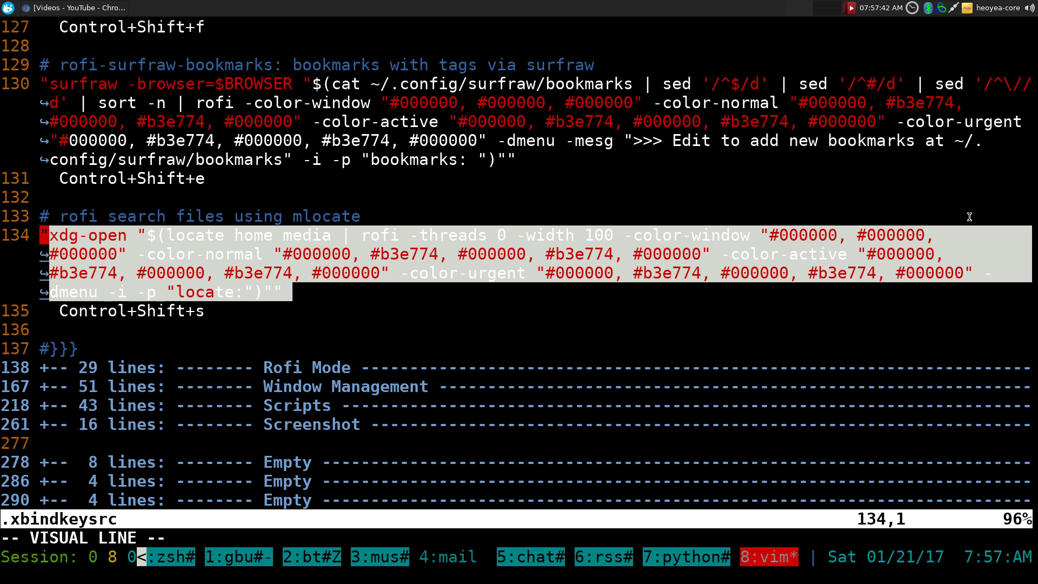
key(Escape)
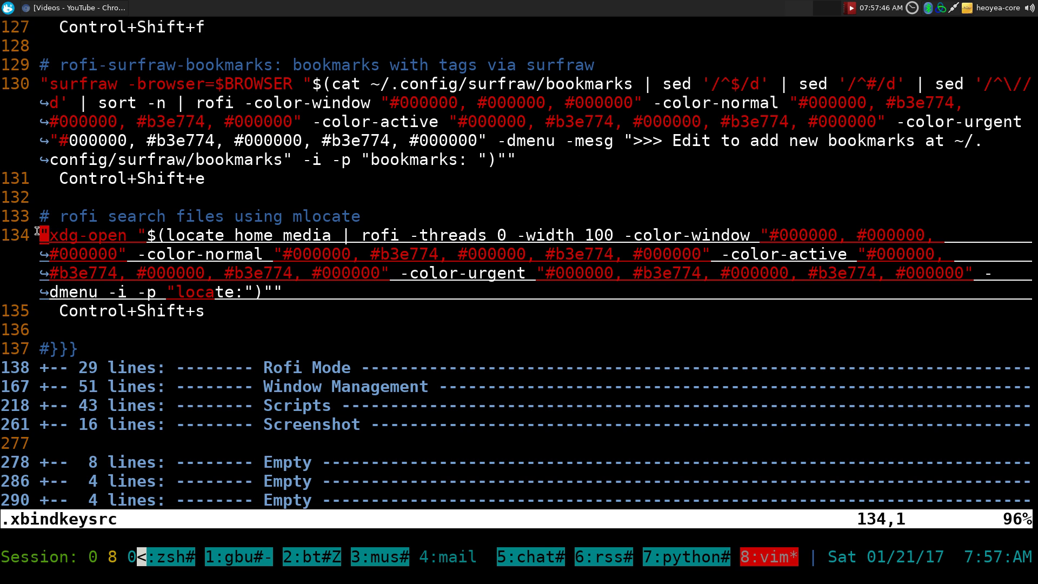
double_click(59, 233)
click(147, 254)
double_click(194, 235)
click(231, 236)
double_click(244, 235)
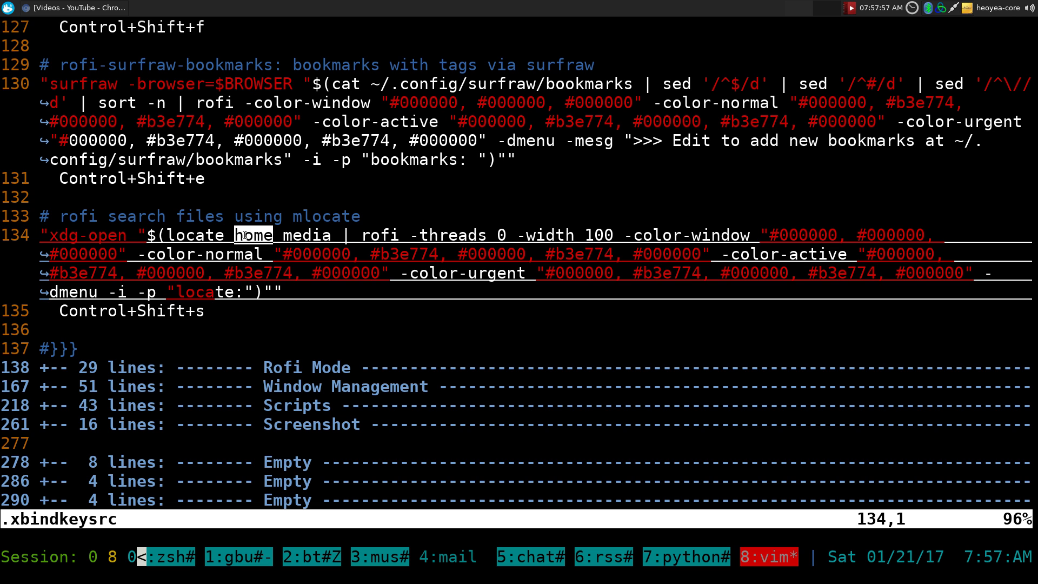
double_click(298, 236)
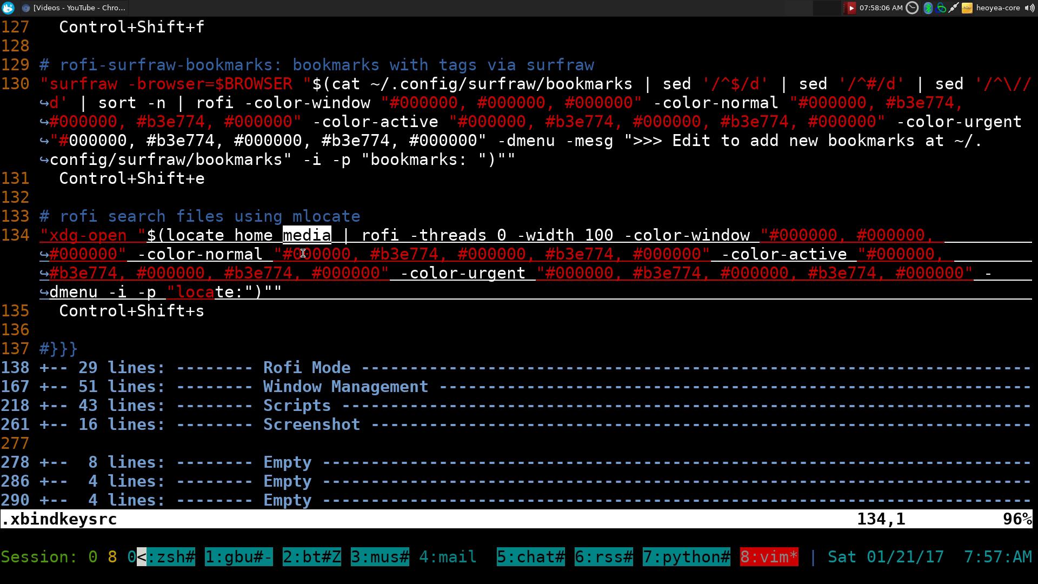
click(275, 248)
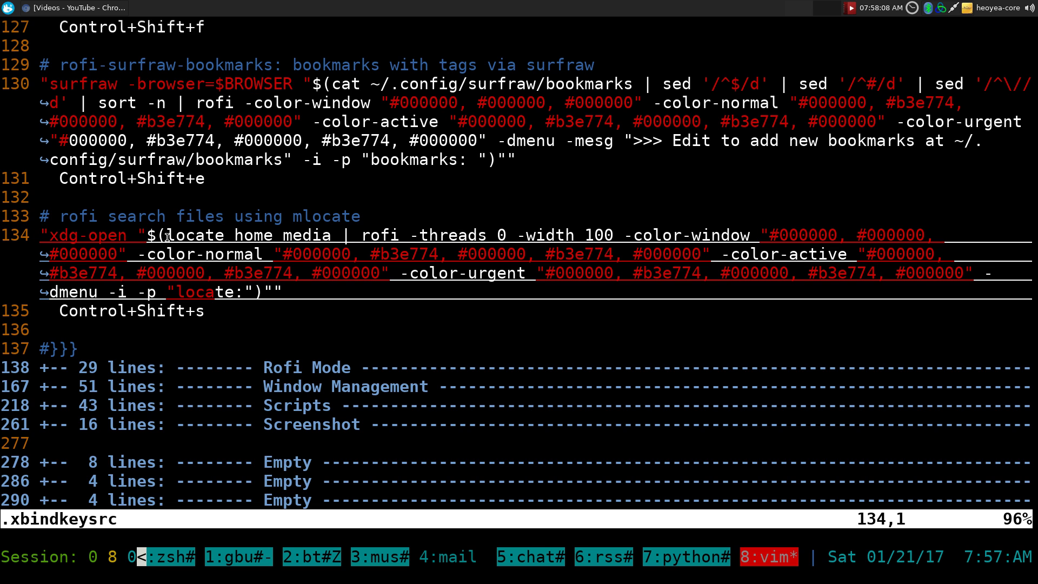
drag(166, 235, 330, 239)
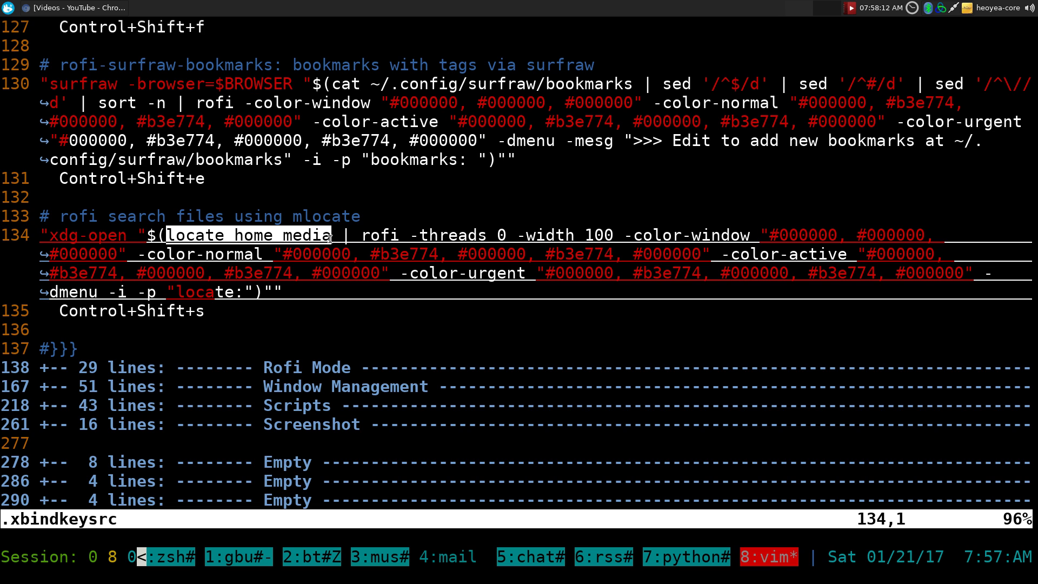
click(329, 236)
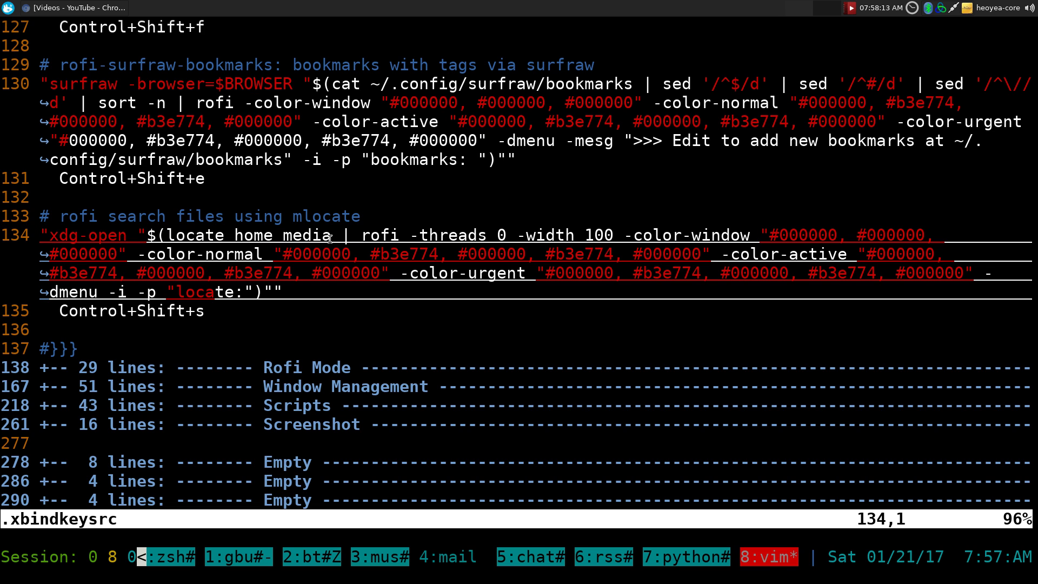
double_click(268, 236)
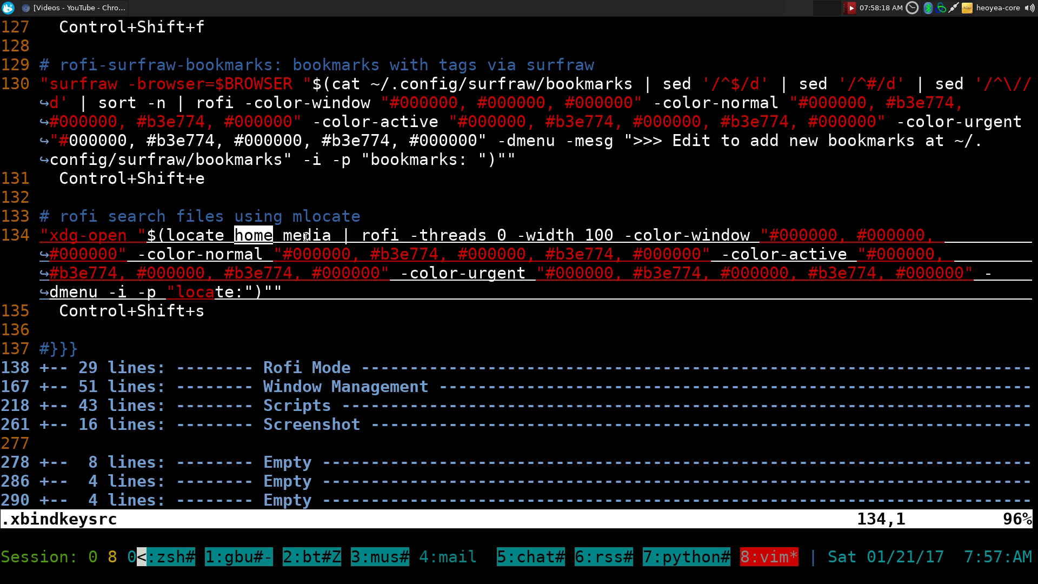
double_click(305, 235)
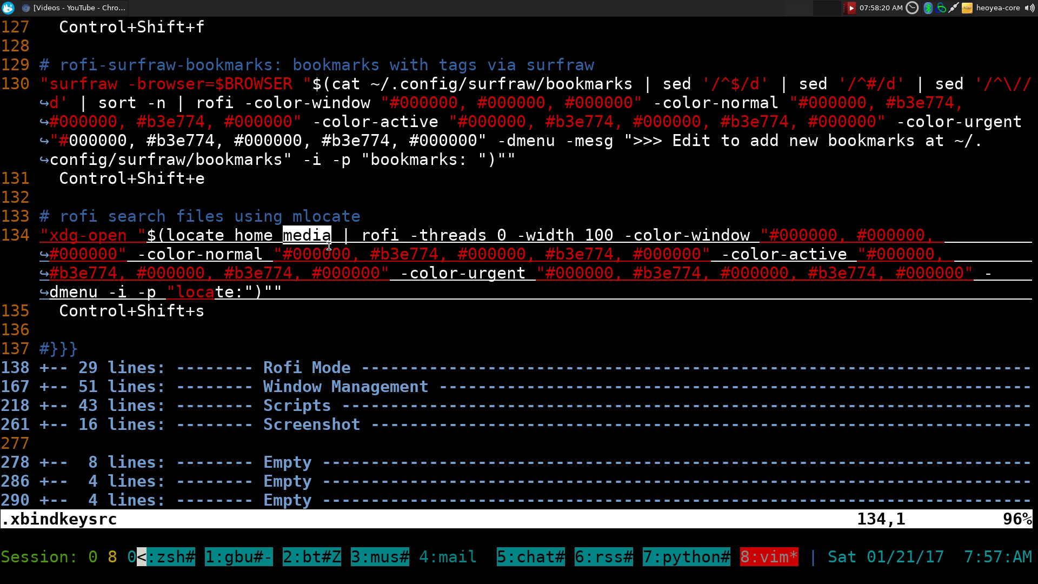
click(329, 242)
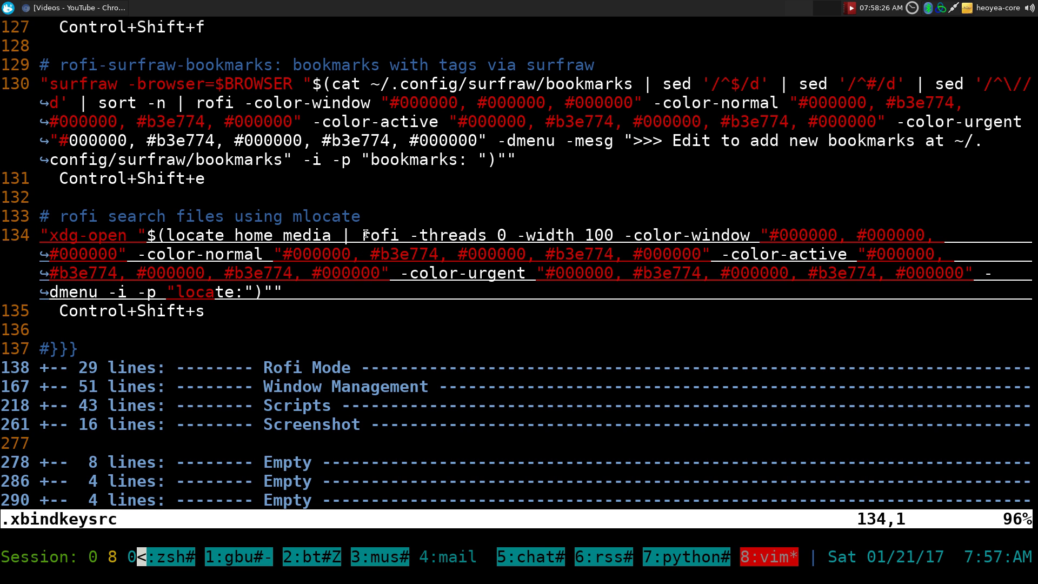
drag(366, 242, 499, 238)
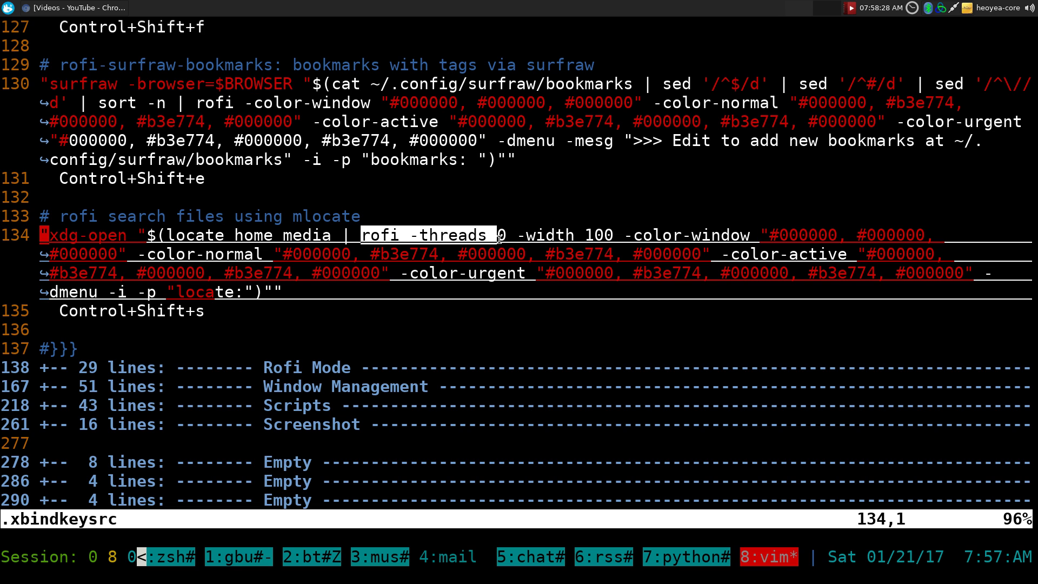
click(573, 230)
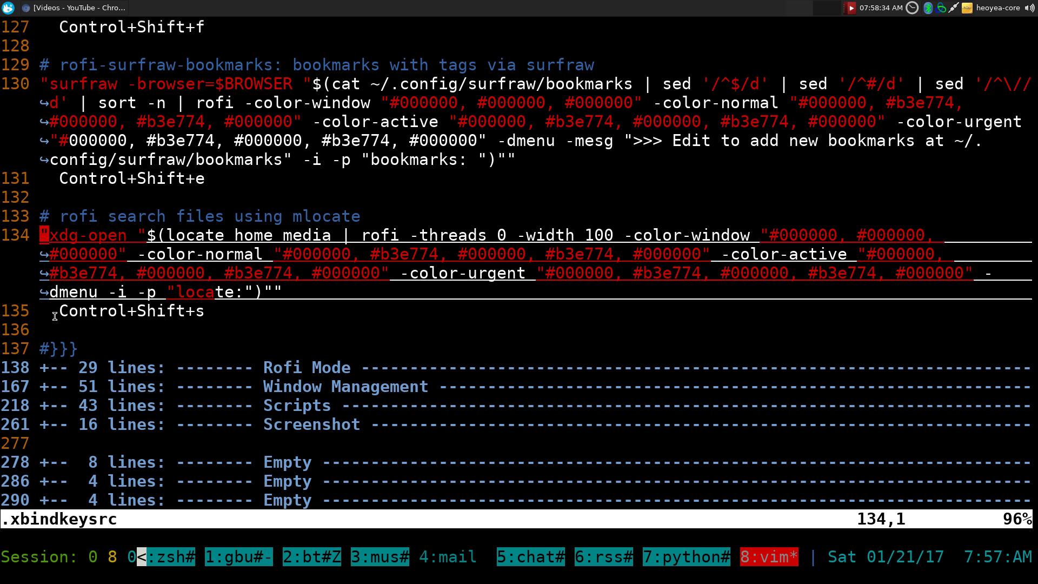
drag(59, 311, 215, 312)
click(231, 314)
- Hide the terminal and open xena_red_armor.jpg via a locate search for 'wall xen'
key(F12)
key(super+f)
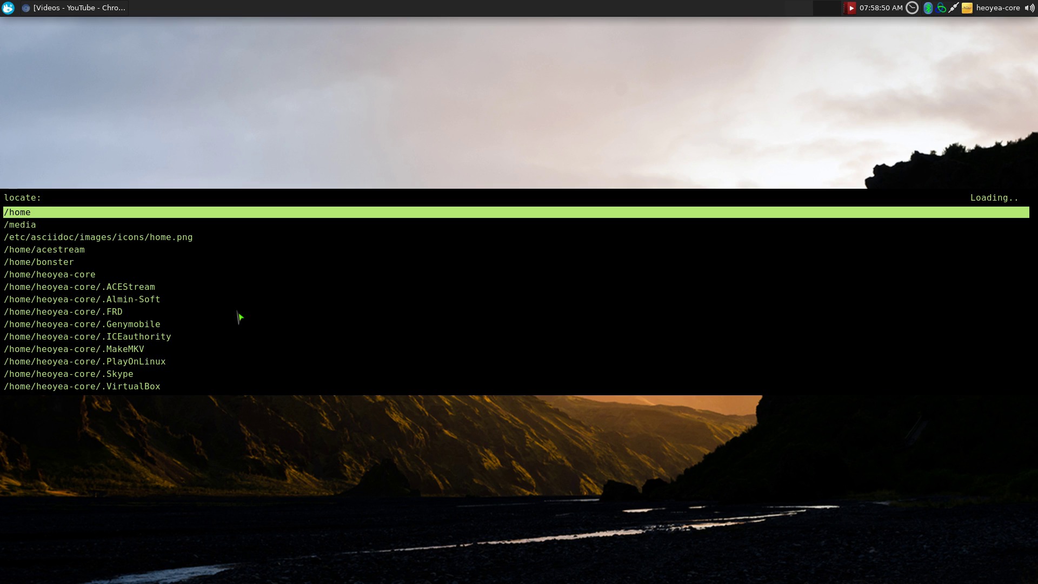
text(wal)
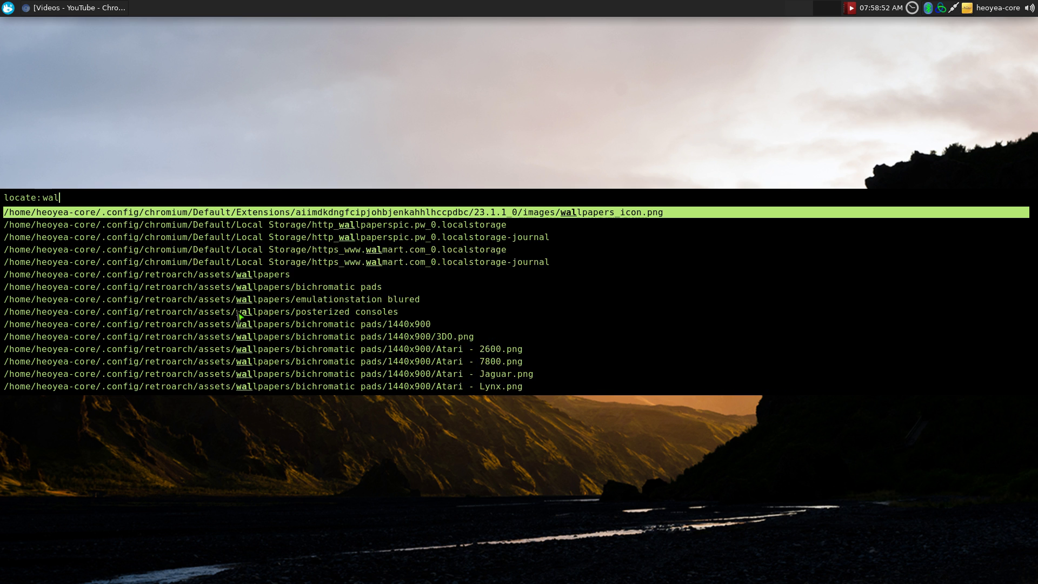
text(l xen)
key(Return)
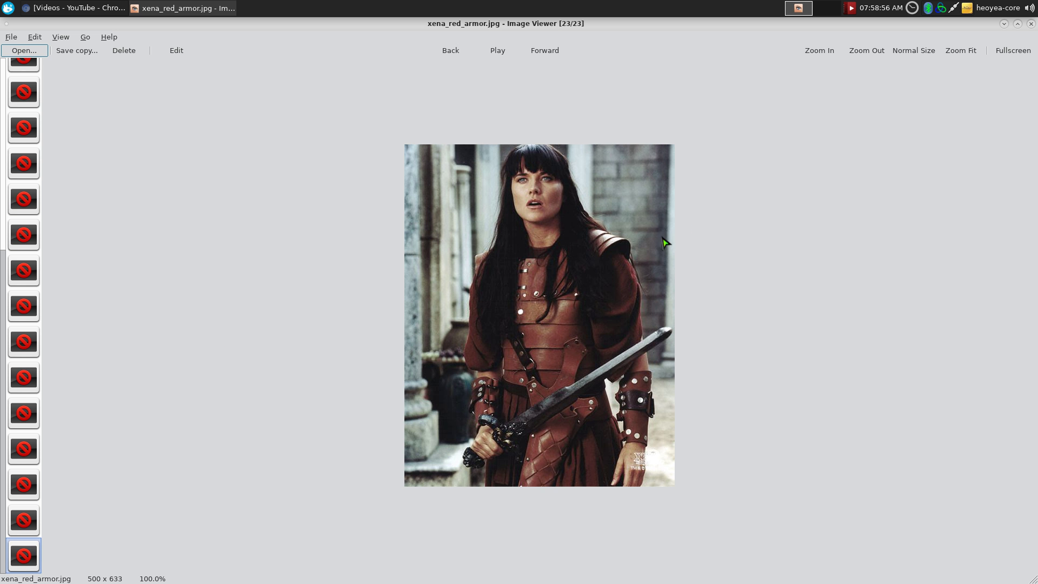
key(ctrl+q)
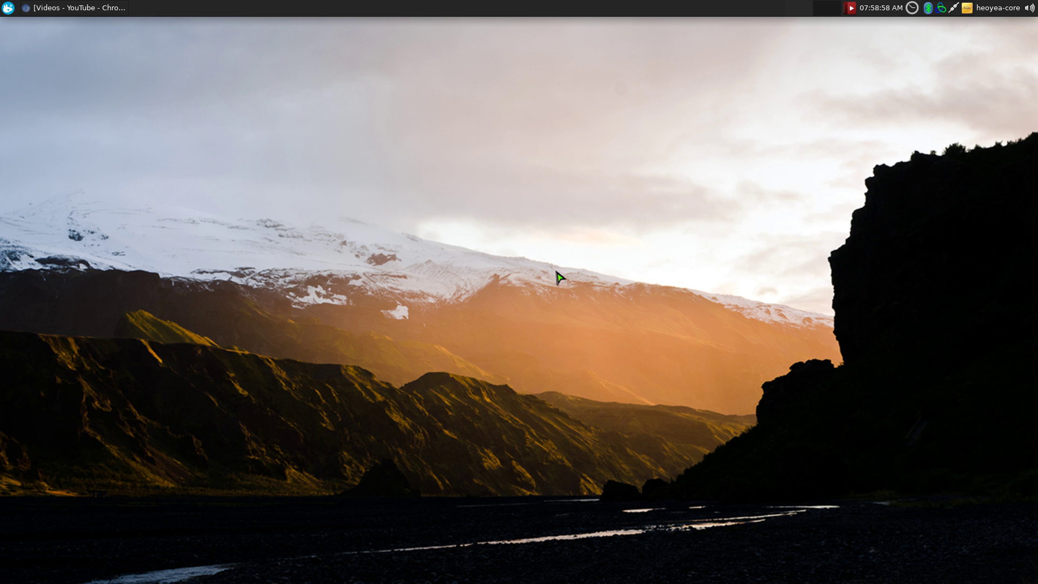